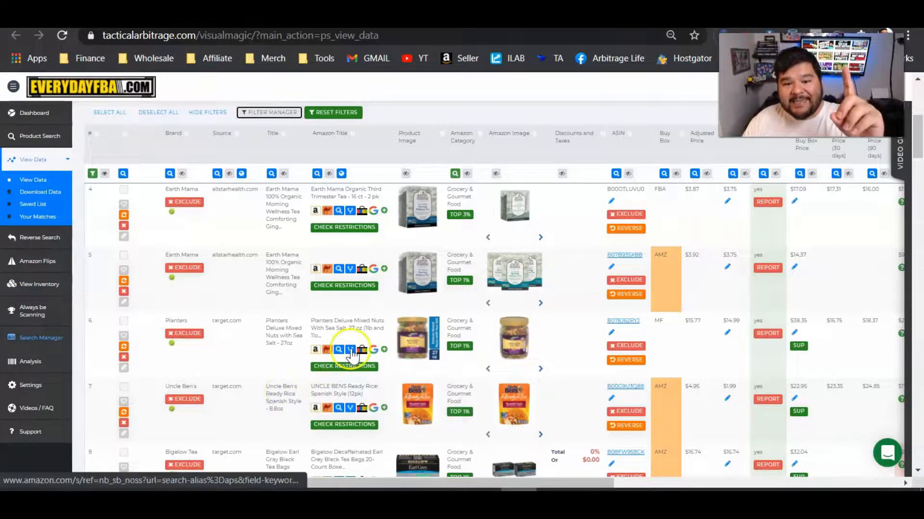
scroll(368, 347, down, 5)
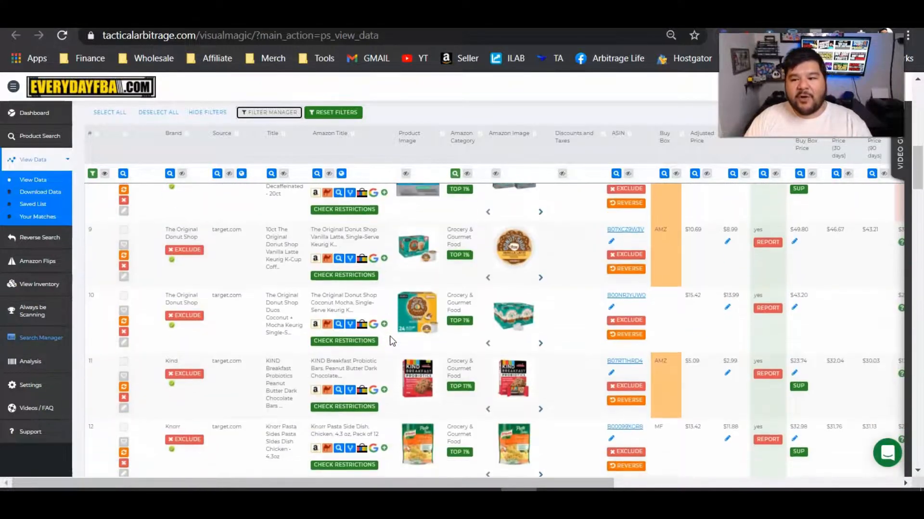
scroll(390, 340, down, 1)
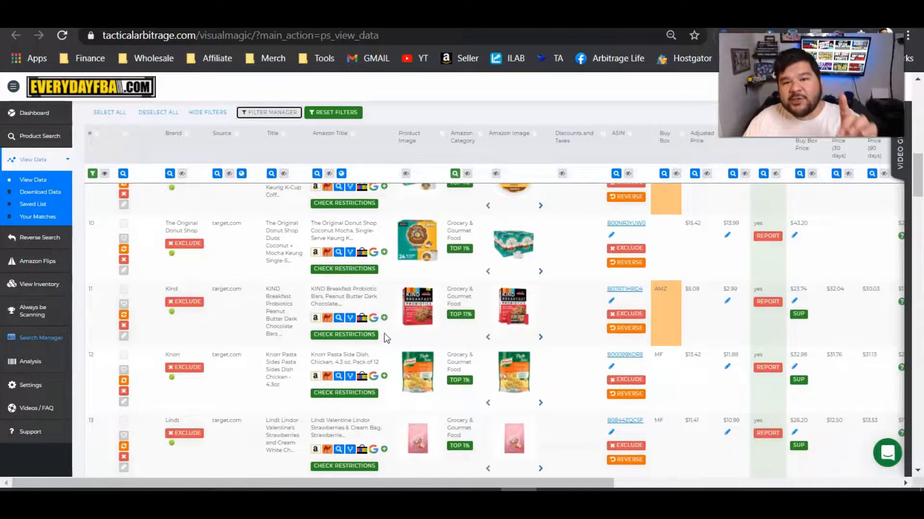
scroll(362, 330, down, 1)
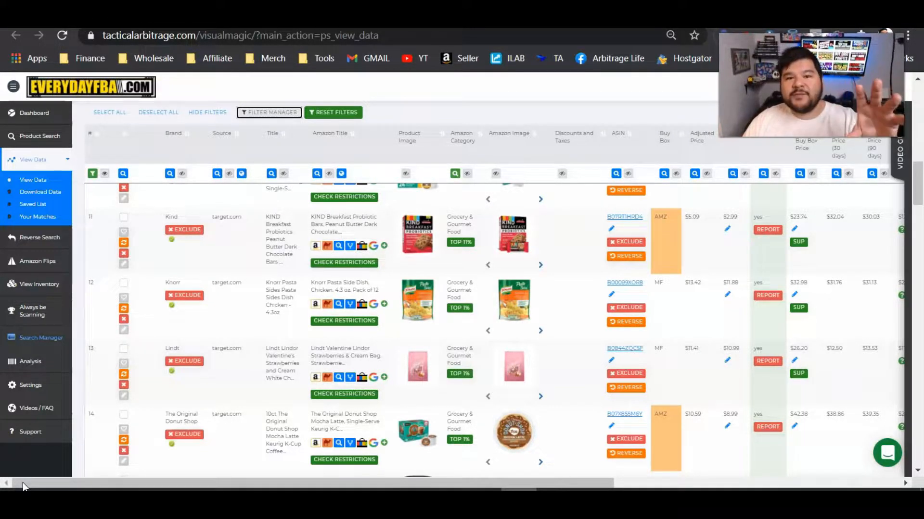
- Reach the Spanish Style (12pk) page, inspect its late-January rank and price, and list all rice variations
click(22, 483)
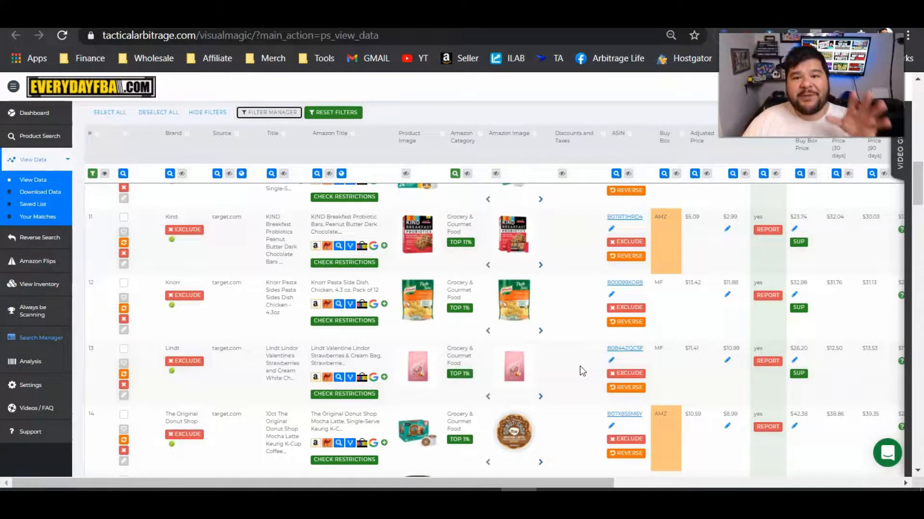
scroll(569, 365, up, 1)
scroll(568, 366, up, 1)
scroll(569, 367, up, 4)
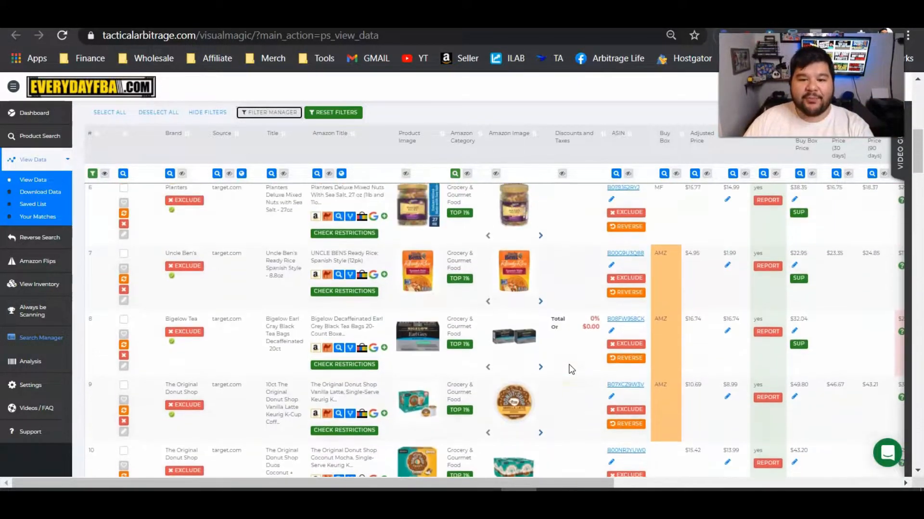
scroll(573, 301, up, 2)
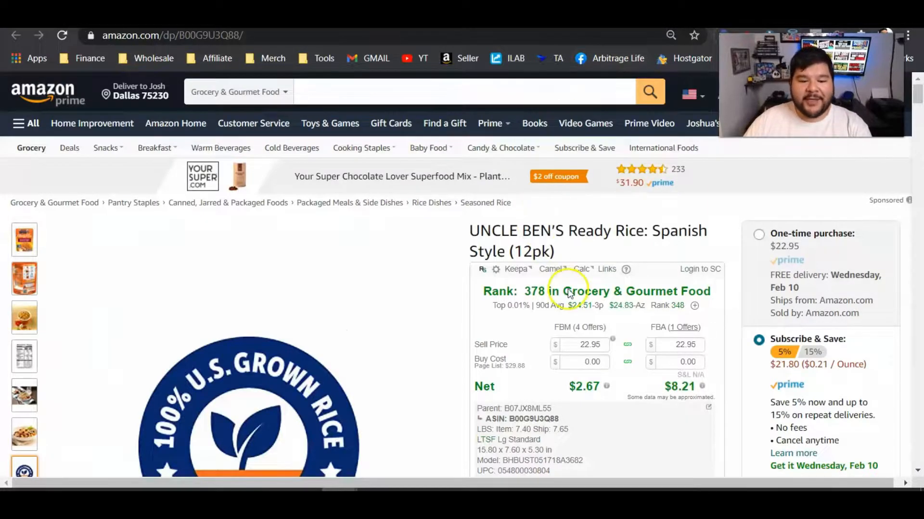
scroll(649, 234, down, 1)
scroll(648, 239, down, 1)
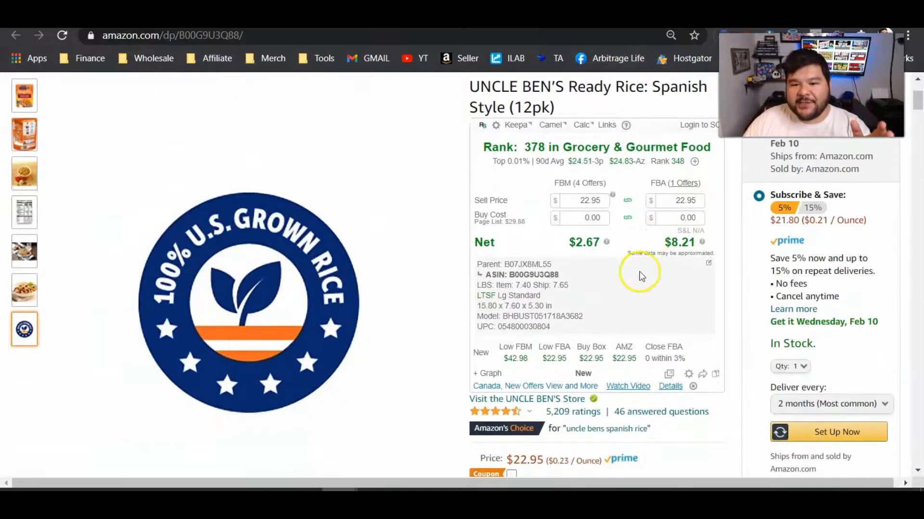
scroll(634, 288, down, 2)
scroll(635, 285, down, 1)
scroll(634, 285, down, 3)
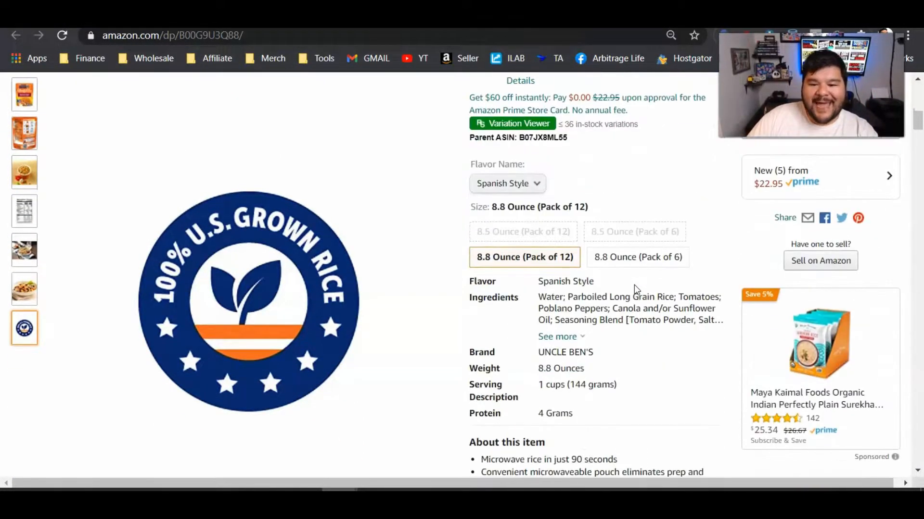
scroll(634, 286, down, 4)
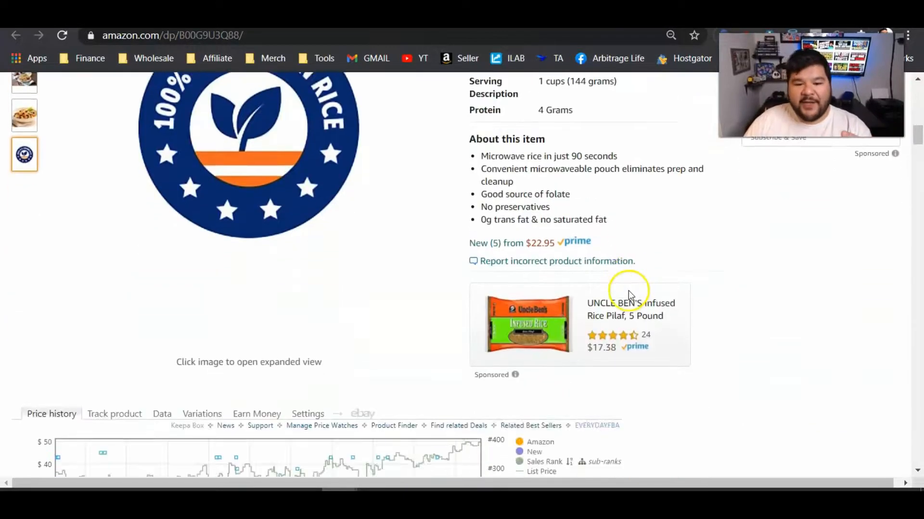
scroll(628, 291, down, 4)
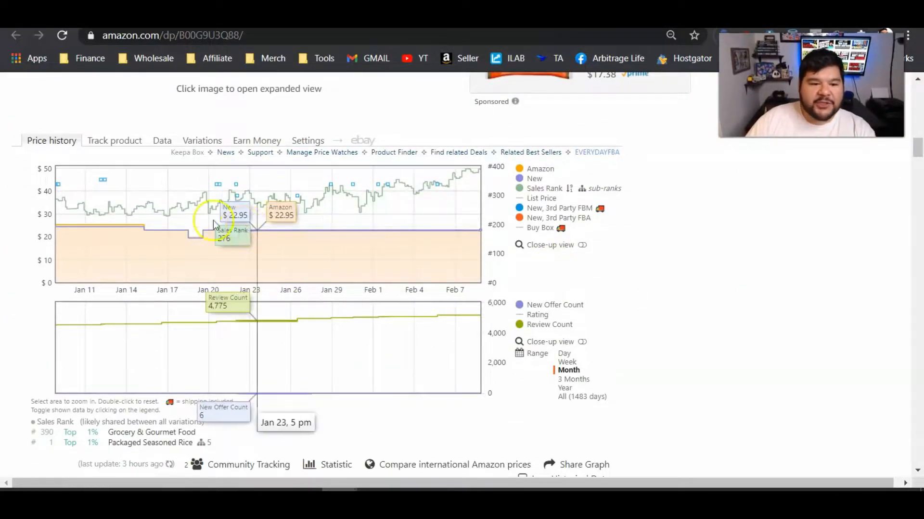
mouse_move(344, 214)
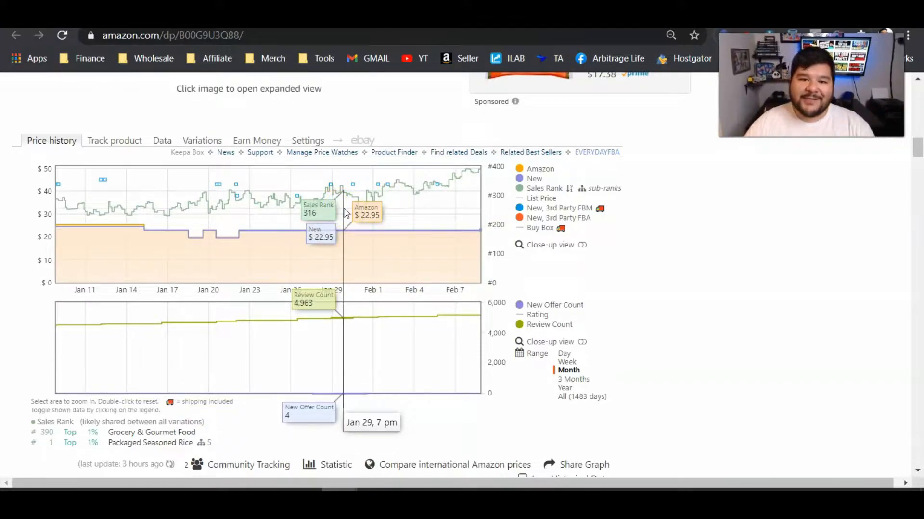
click(344, 179)
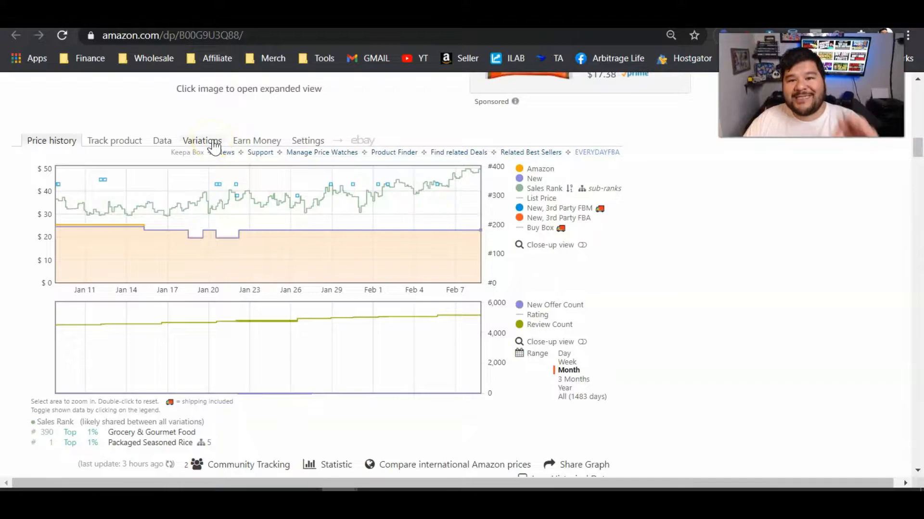
click(214, 145)
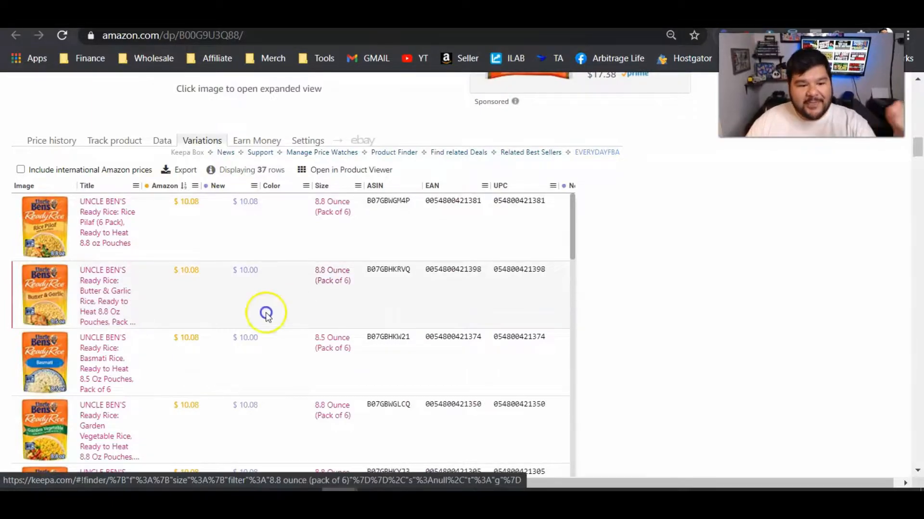
scroll(265, 313, down, 2)
scroll(269, 309, down, 2)
scroll(274, 298, down, 2)
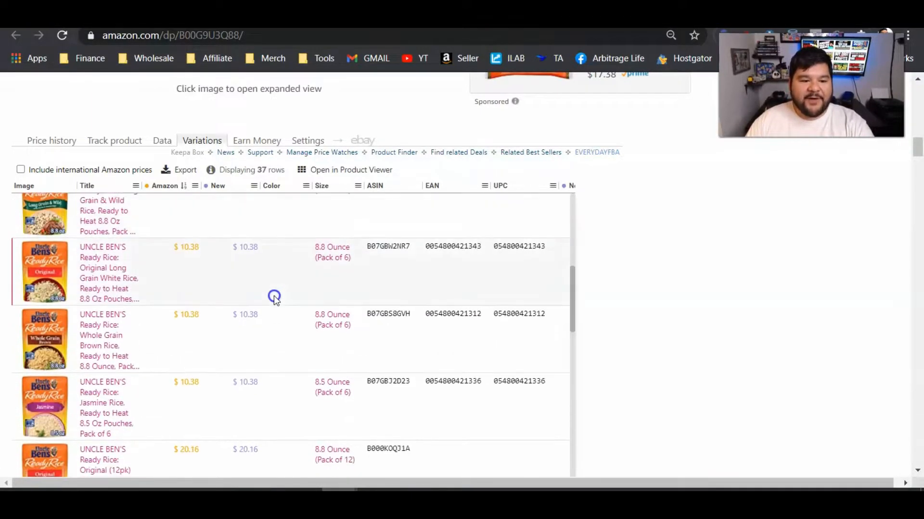
scroll(273, 297, down, 2)
scroll(273, 296, down, 3)
scroll(269, 303, down, 4)
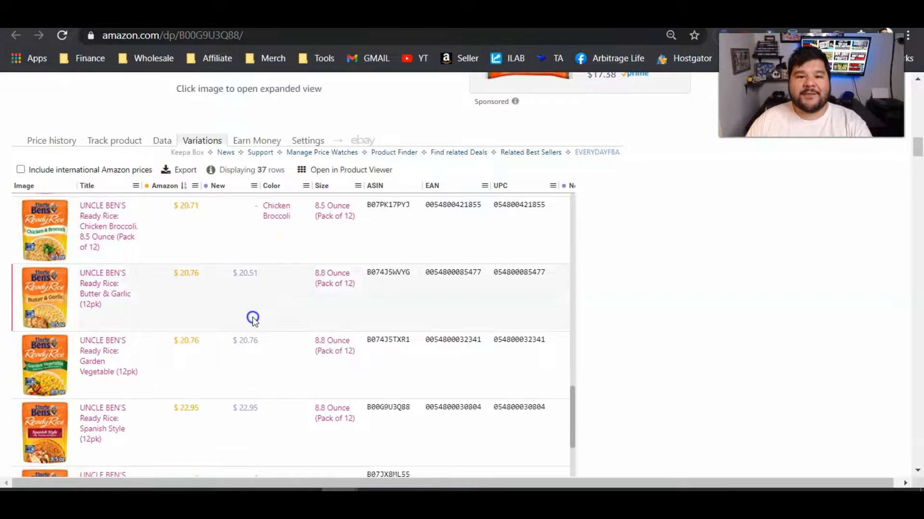
scroll(253, 319, up, 3)
scroll(253, 320, up, 3)
scroll(252, 320, up, 3)
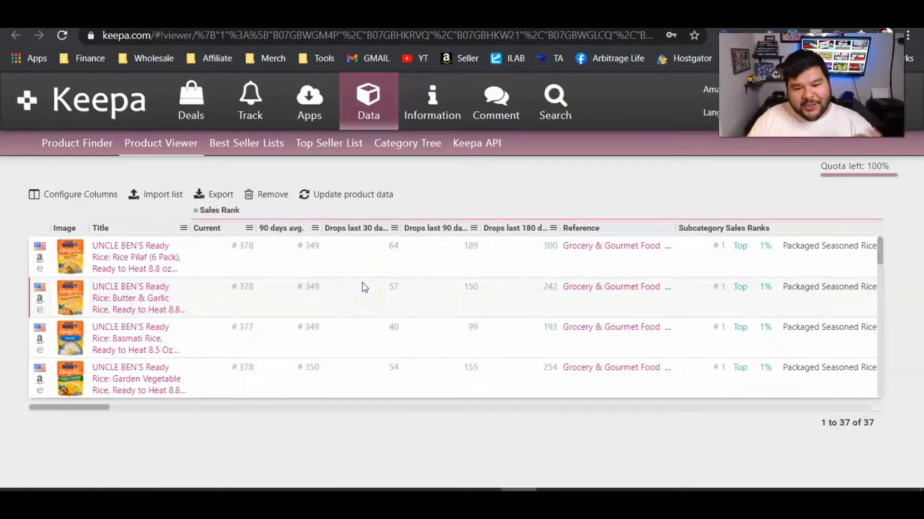
scroll(362, 287, down, 2)
scroll(362, 286, down, 2)
scroll(363, 287, down, 2)
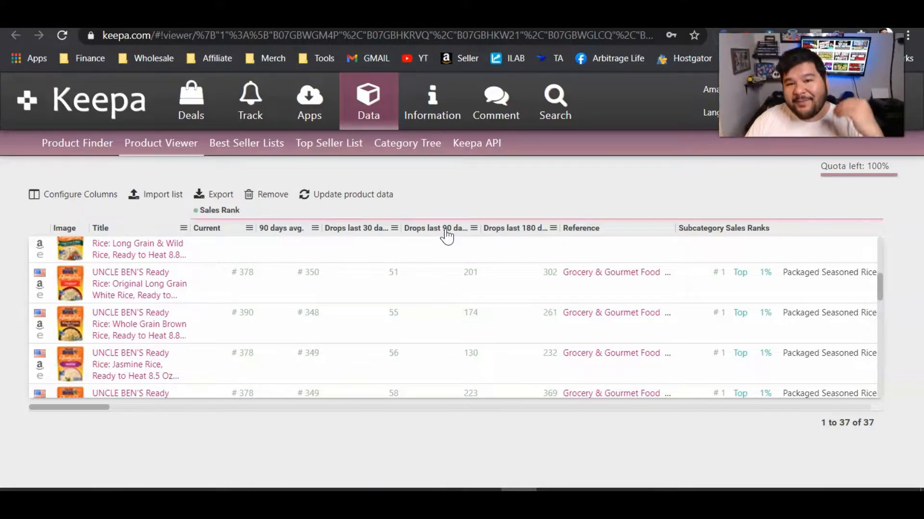
- Single out the Whole Grain Brown, Rice Pilaf (6 Pack), Original (12pk) and Whole Grain Brown (12pk) rows to compare rank drops
click(455, 312)
scroll(453, 345, up, 2)
scroll(448, 343, up, 3)
click(473, 265)
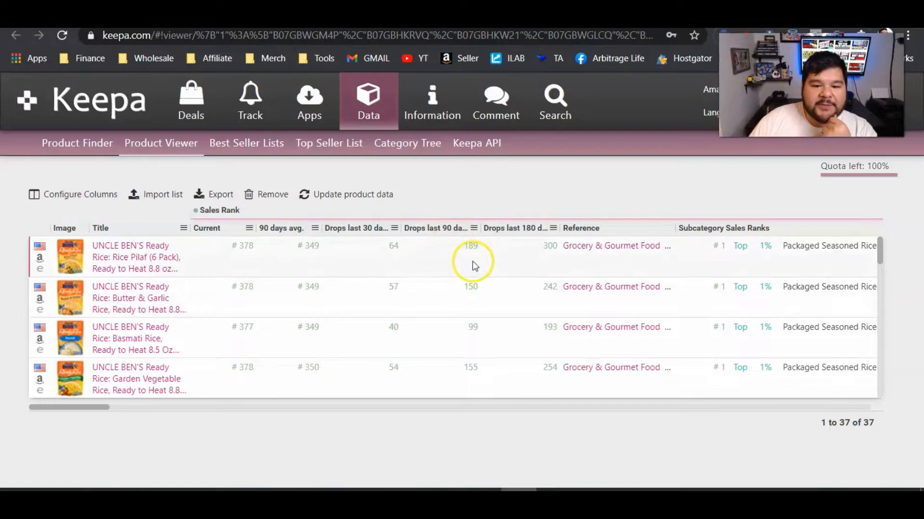
scroll(468, 267, down, 2)
scroll(464, 282, down, 3)
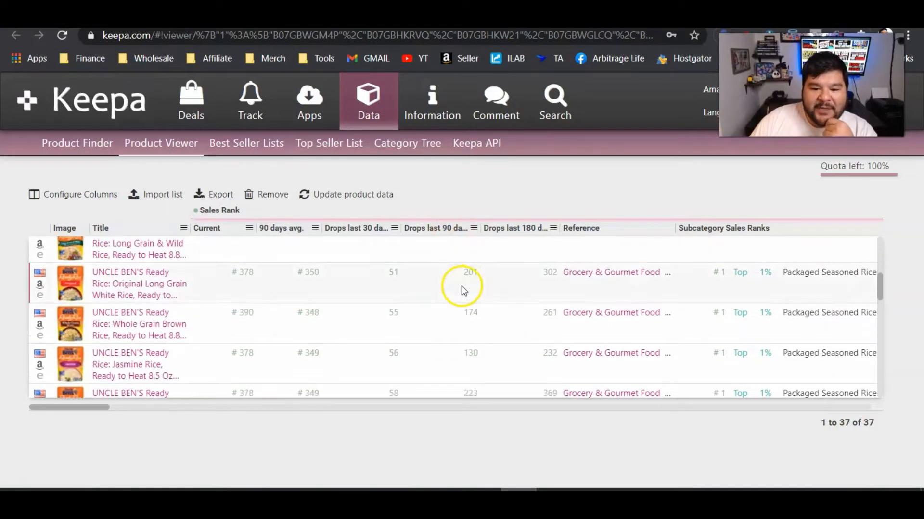
scroll(461, 279, down, 2)
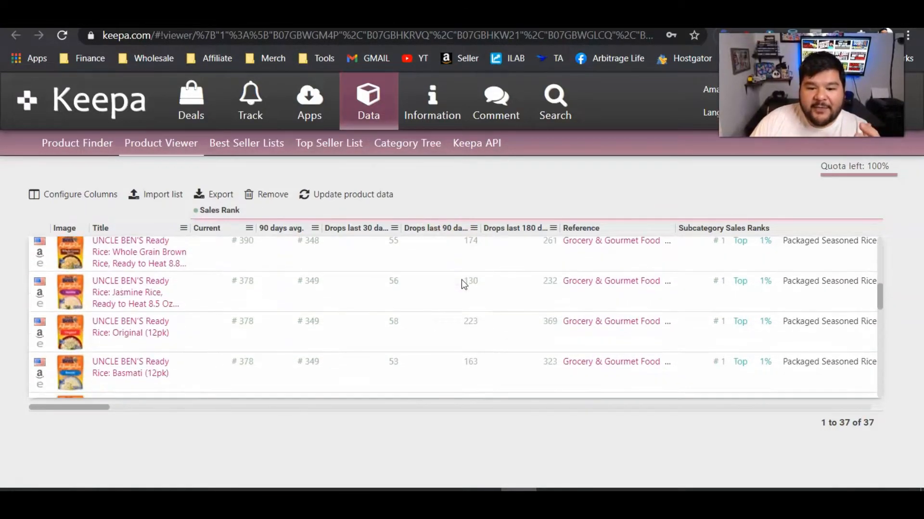
click(449, 334)
scroll(468, 335, down, 2)
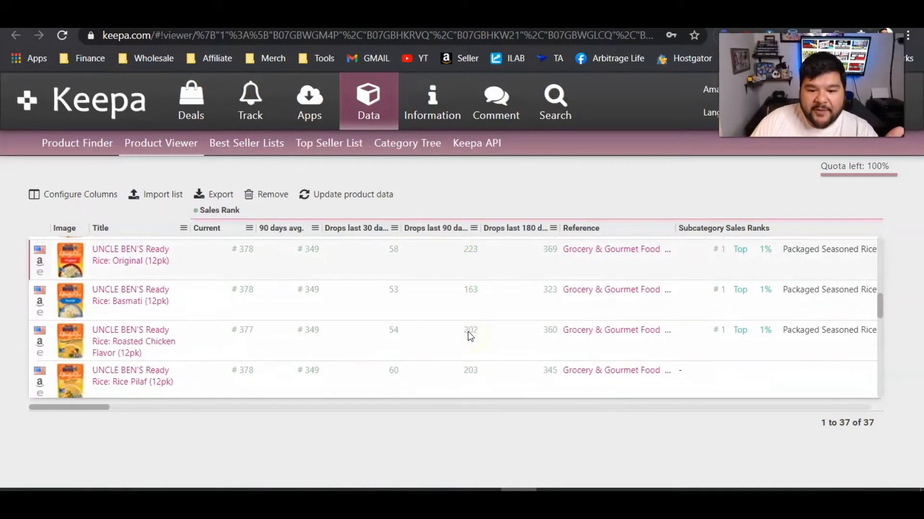
scroll(467, 336, down, 2)
scroll(468, 335, down, 1)
click(468, 334)
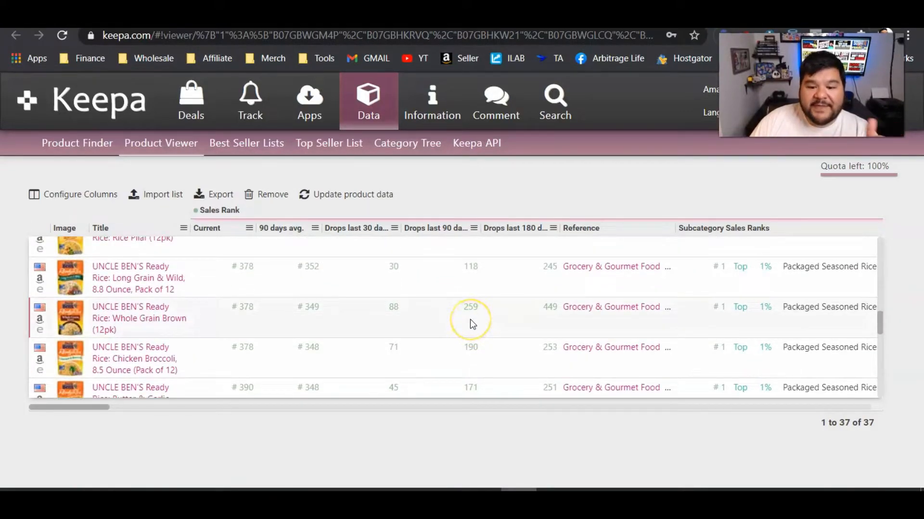
scroll(470, 325, down, 1)
scroll(470, 324, down, 2)
scroll(469, 324, down, 1)
scroll(469, 324, down, 2)
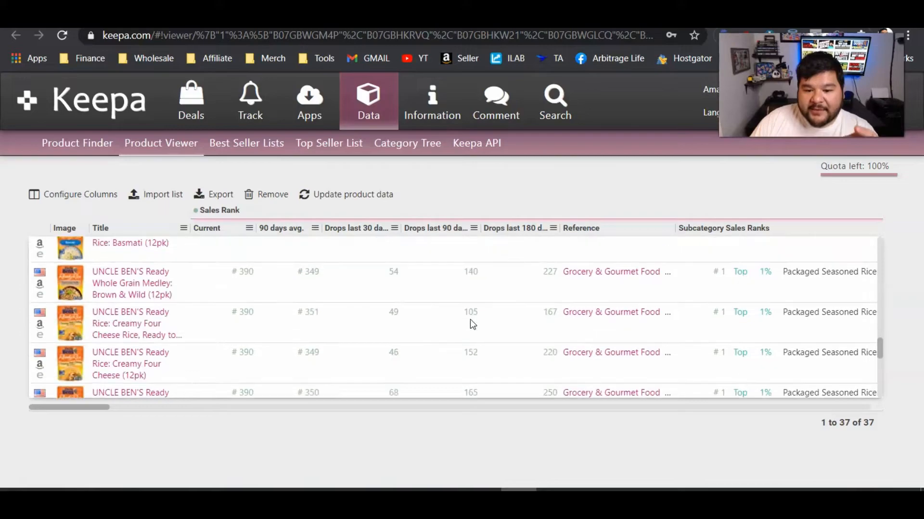
scroll(470, 324, down, 1)
scroll(470, 324, down, 1)
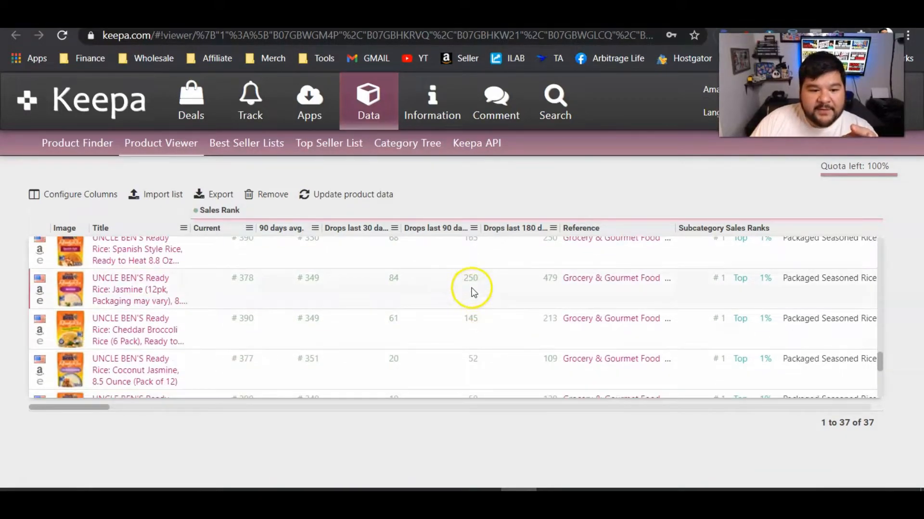
scroll(472, 291, down, 2)
scroll(474, 297, down, 1)
scroll(475, 305, down, 1)
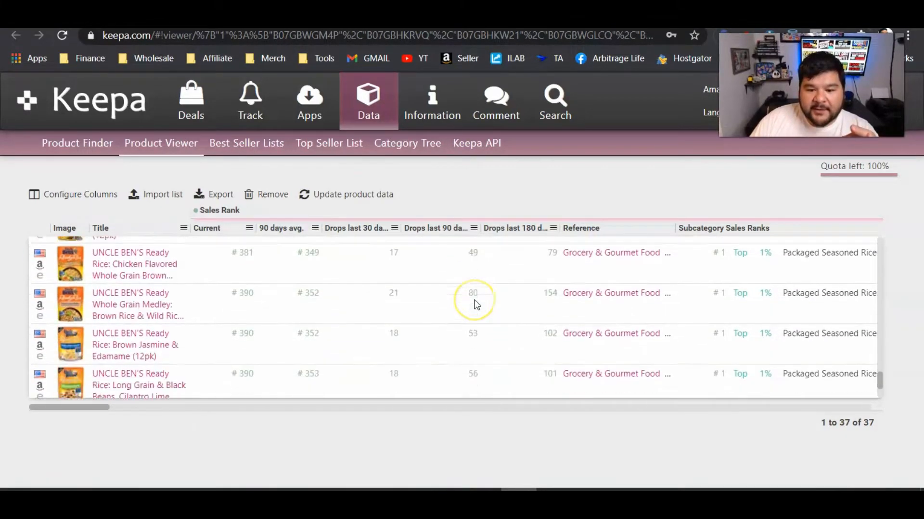
scroll(474, 305, down, 1)
scroll(474, 307, up, 3)
scroll(474, 311, up, 5)
scroll(474, 312, up, 3)
- Mark the Whole Grain Brown (12pk) and Long Grain & Wild rows and preview the Whole Grain Brown price-history chart
click(458, 354)
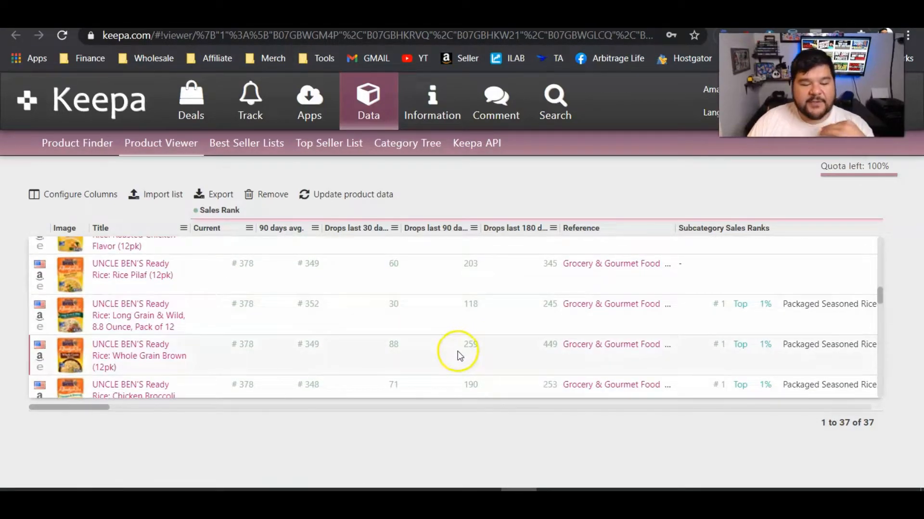
mouse_move(139, 356)
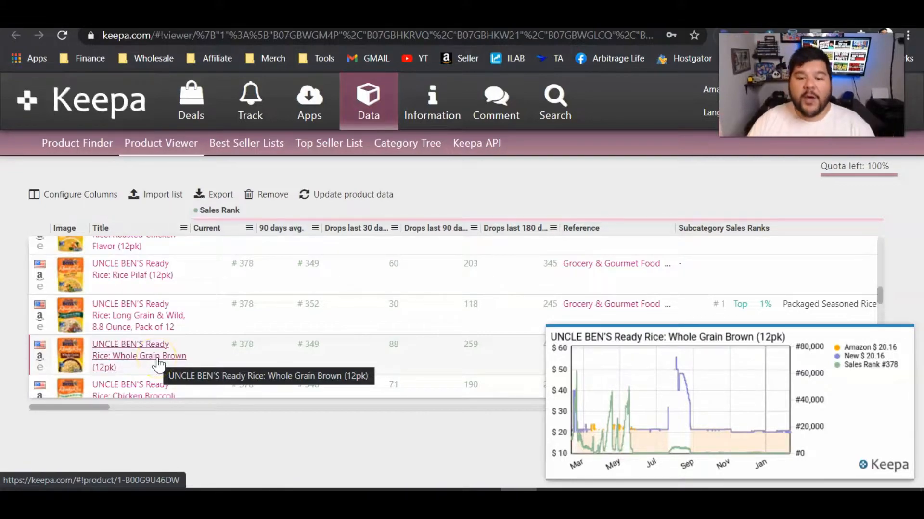
click(446, 327)
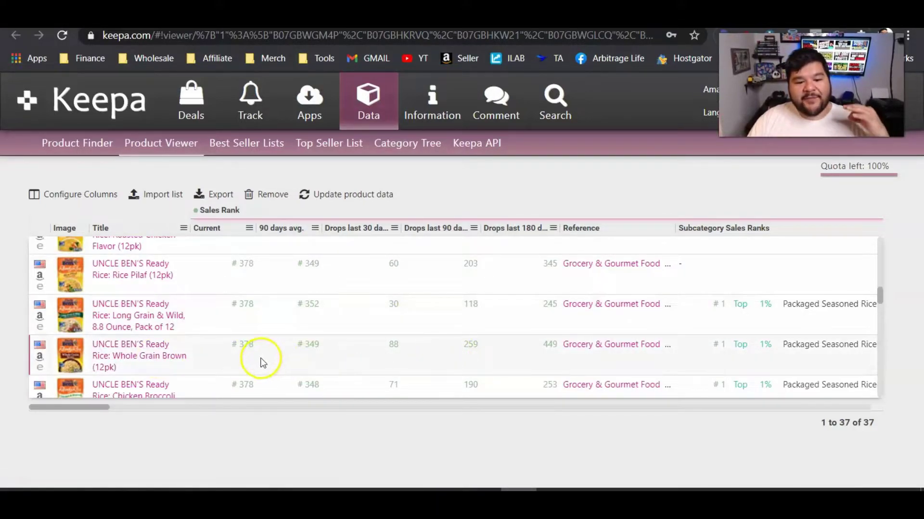
click(293, 368)
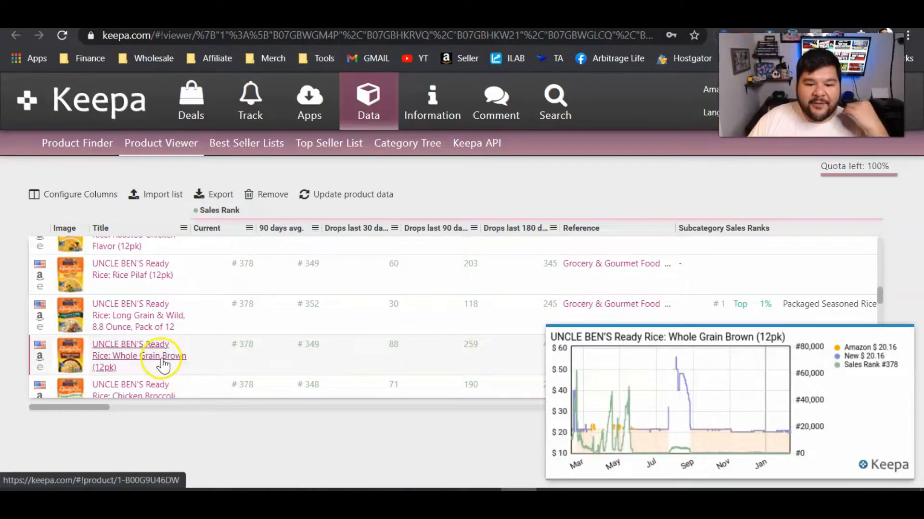
mouse_move(137, 356)
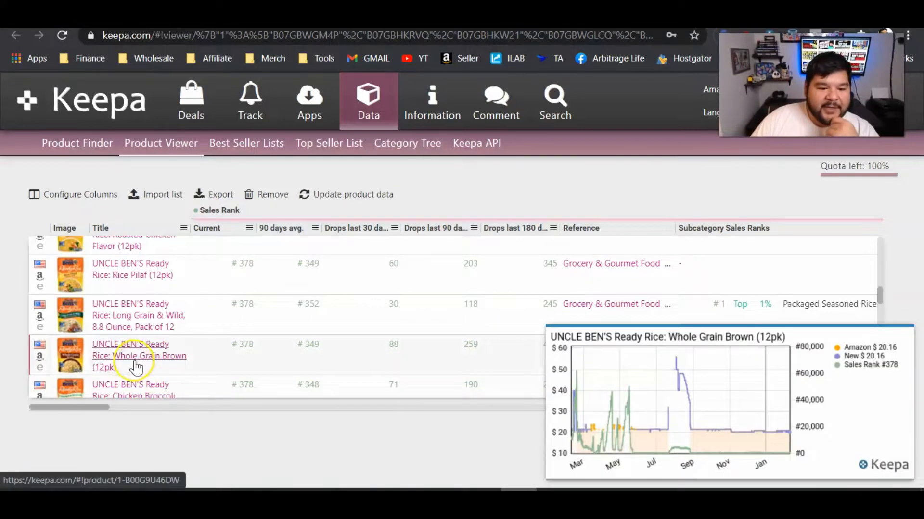
click(142, 367)
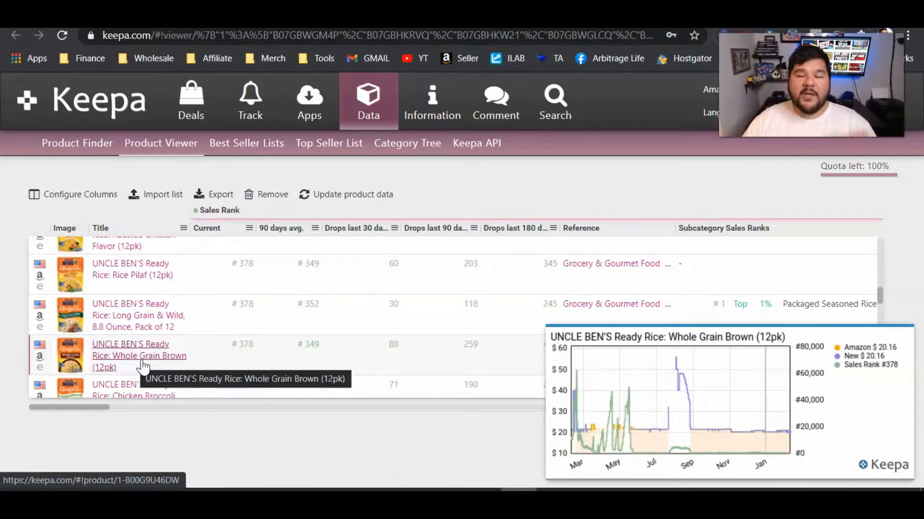
click(140, 363)
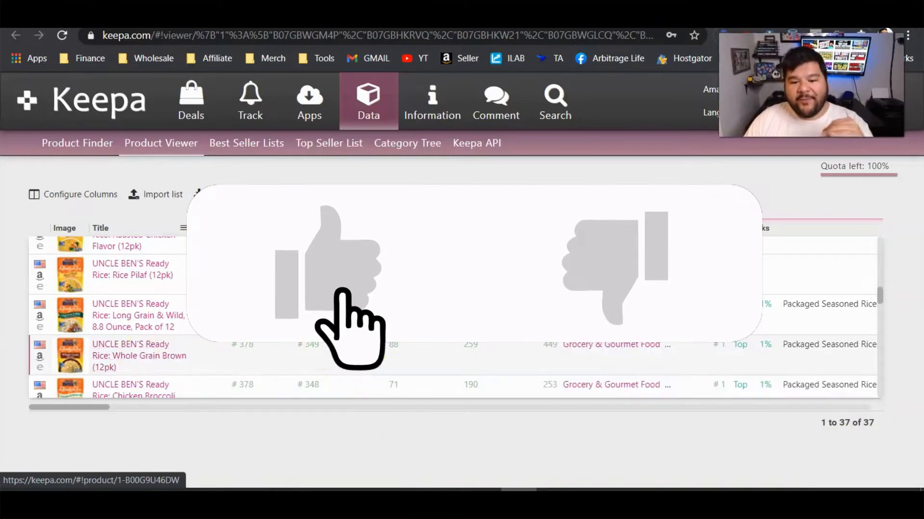
scroll(476, 336, down, 1)
scroll(475, 336, down, 1)
scroll(475, 336, down, 2)
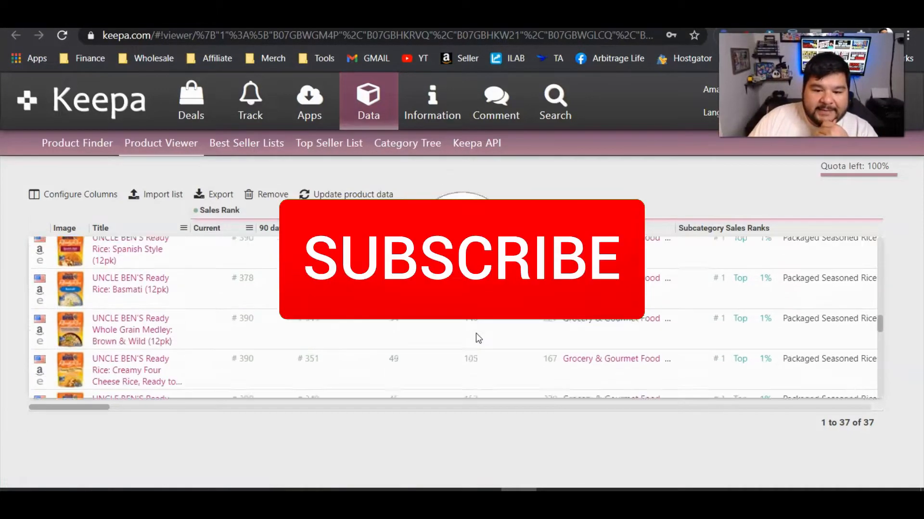
scroll(476, 333, down, 2)
scroll(476, 333, down, 1)
- Mark the Jasmine 12-pack row for its chart, then the Long Grain & Wild row before returning to Amazon
click(488, 324)
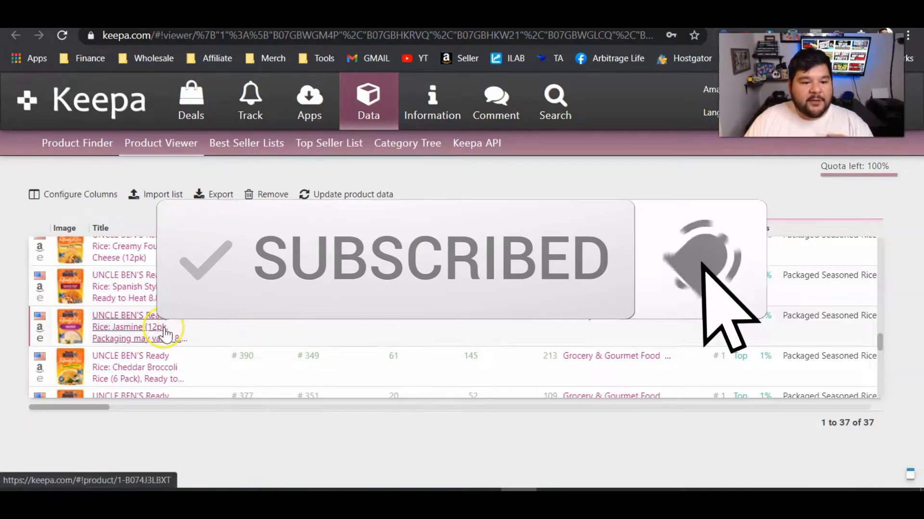
mouse_move(129, 327)
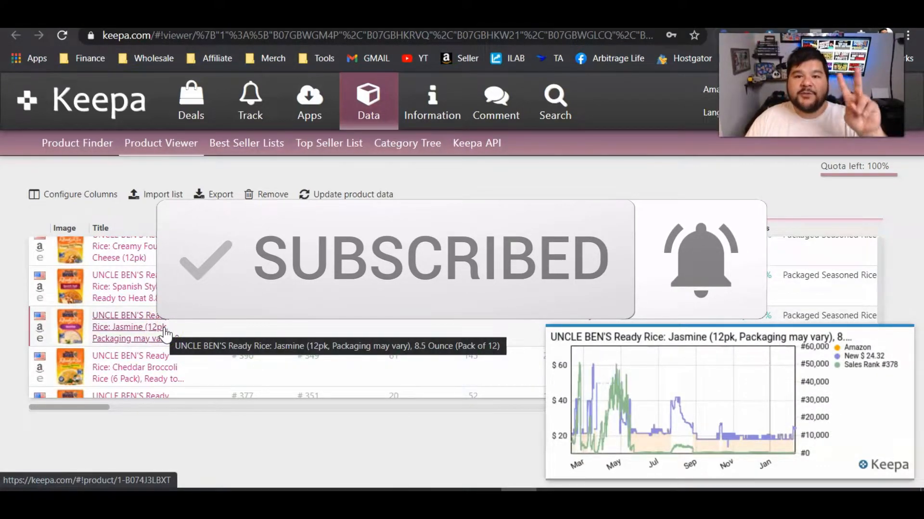
scroll(206, 322, up, 3)
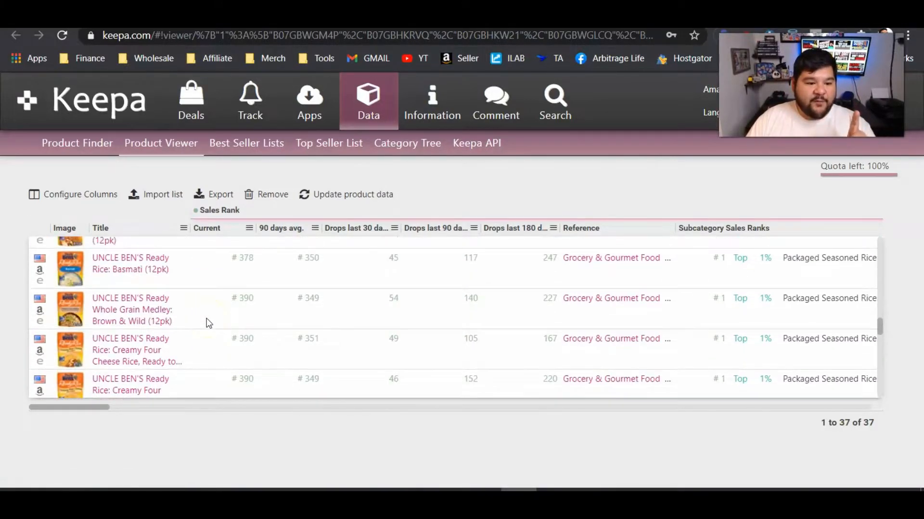
scroll(206, 323, up, 2)
scroll(206, 322, up, 2)
scroll(205, 321, up, 1)
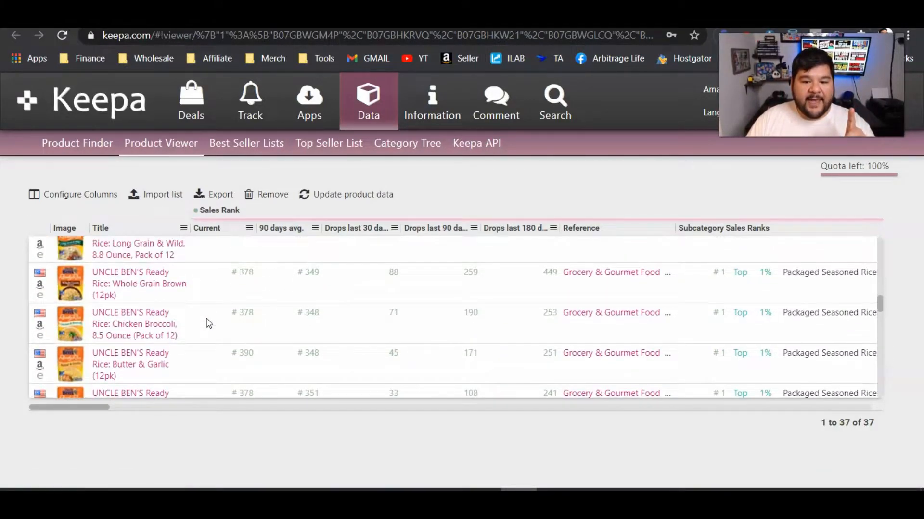
scroll(206, 320, up, 1)
click(160, 316)
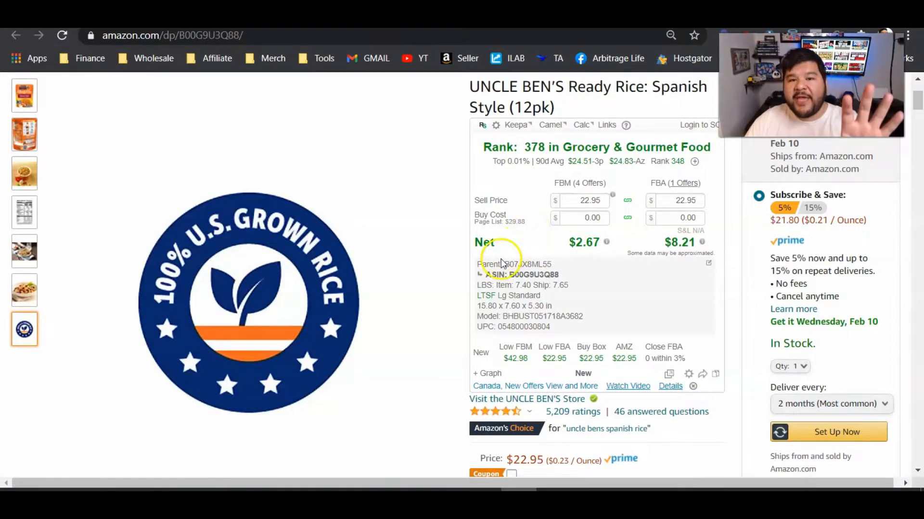
scroll(500, 260, down, 1)
scroll(500, 261, down, 1)
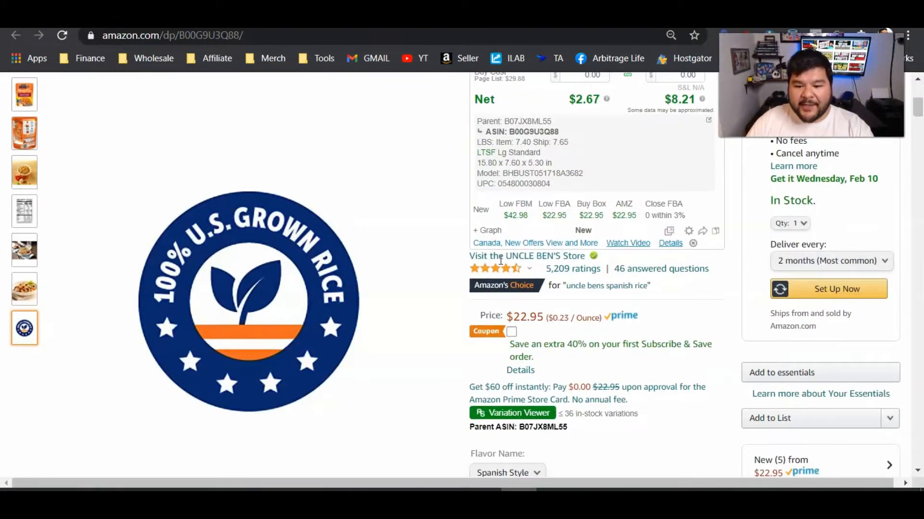
scroll(500, 259, down, 1)
scroll(501, 263, down, 1)
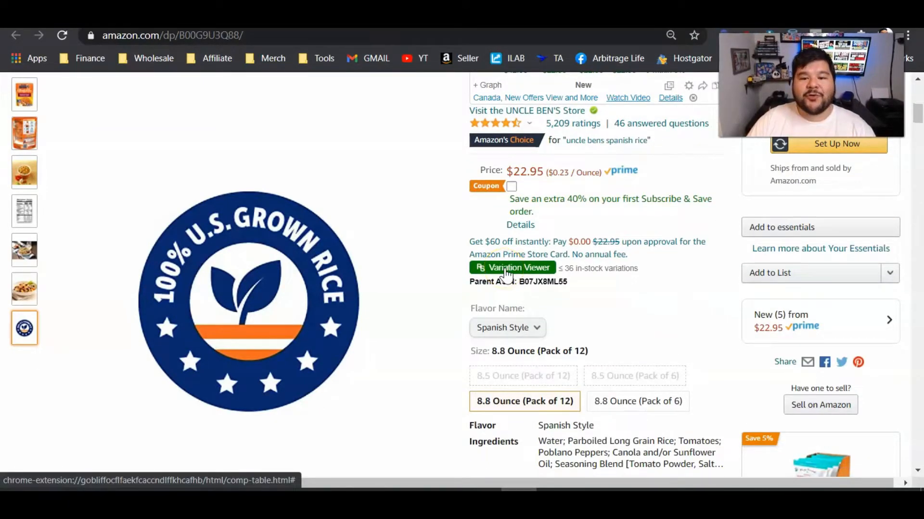
- Launch RevSeller's Variation Viewer for the Spanish Style rice's parent listing
click(530, 349)
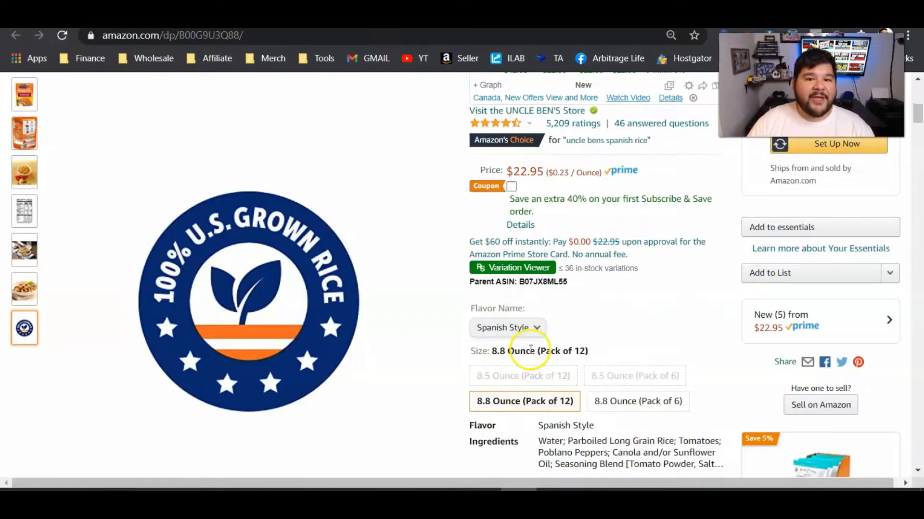
- Show the Reviews by Size/Flavor summary and the in-stock variations table in the Variation Viewer
click(508, 275)
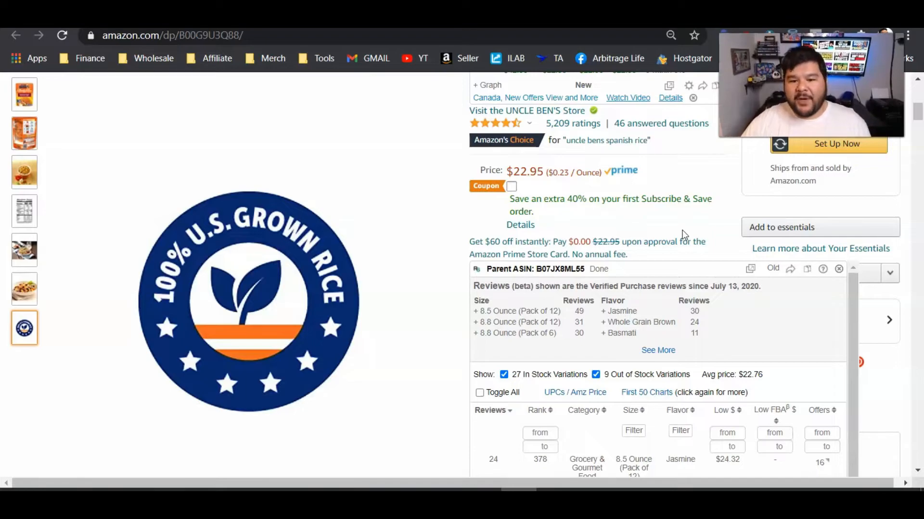
click(538, 299)
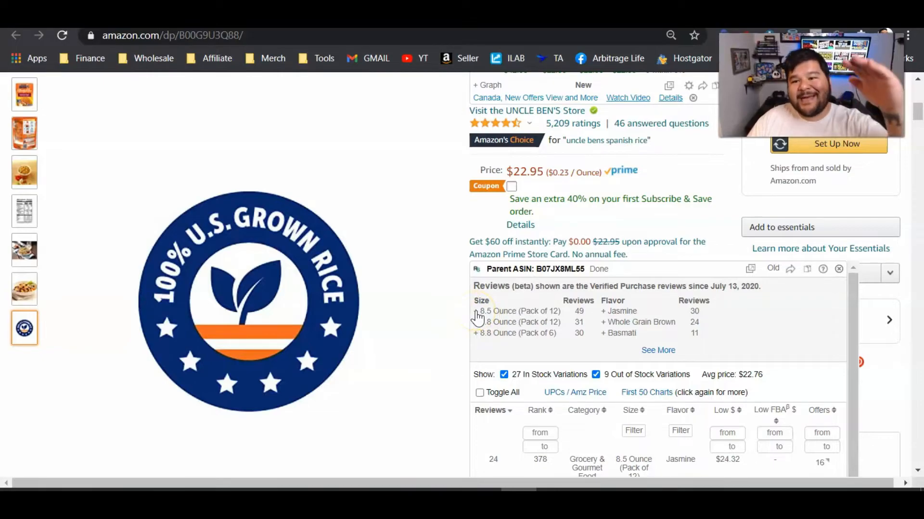
- Expand the 8.5 Ounce (Pack of 12) reviews into a per-flavor breakdown, Jasmine leading
click(476, 312)
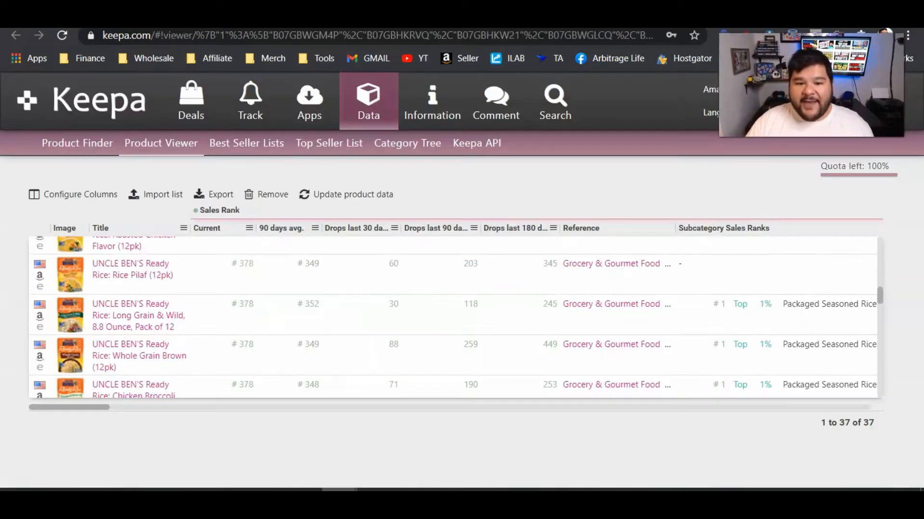
scroll(189, 314, down, 2)
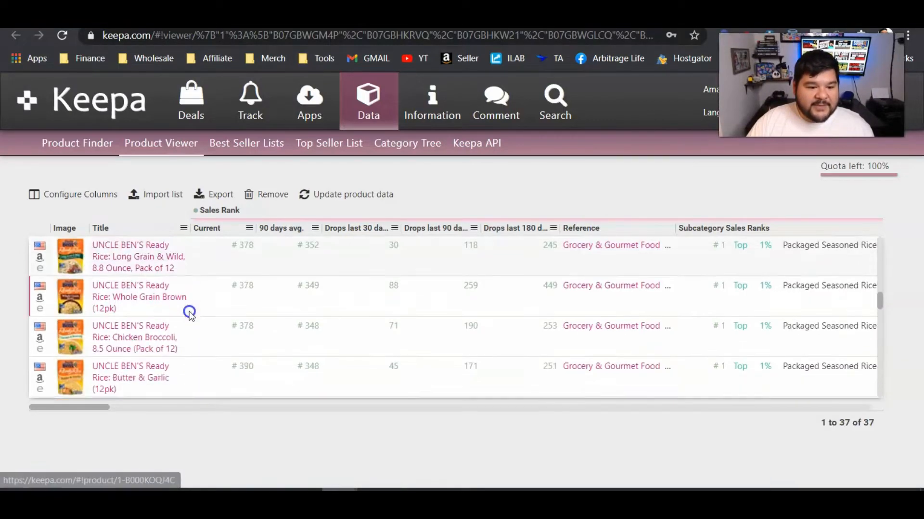
scroll(189, 314, down, 2)
scroll(440, 305, down, 2)
scroll(445, 307, down, 1)
scroll(433, 311, down, 1)
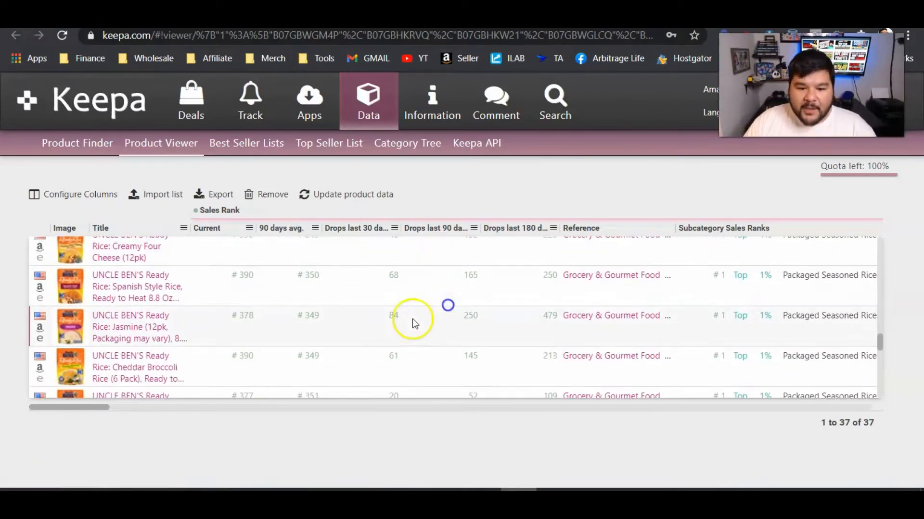